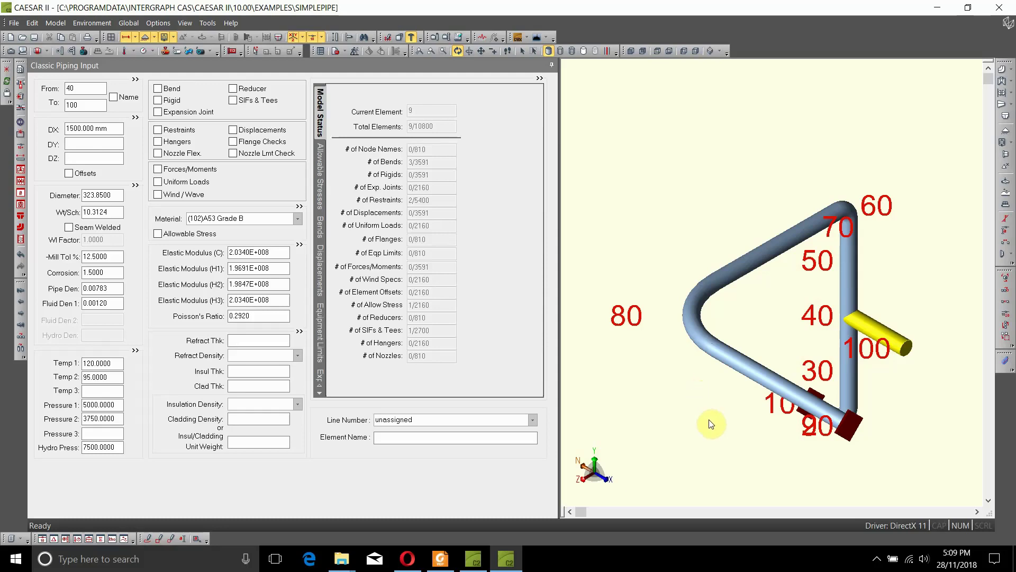
Step: Enter node 10 global coordinates X 15000, Y 5000, Z 26000 mm
left_click(22, 125)
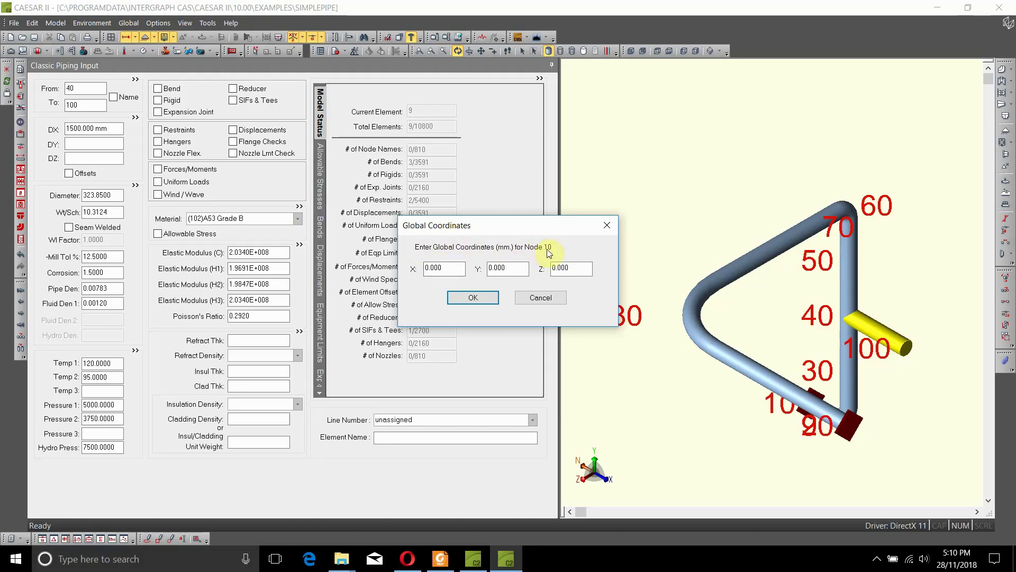
left_click_drag(465, 268, 415, 268)
type("15000")
key("Tab")
type("5")
type("000")
key("Tab")
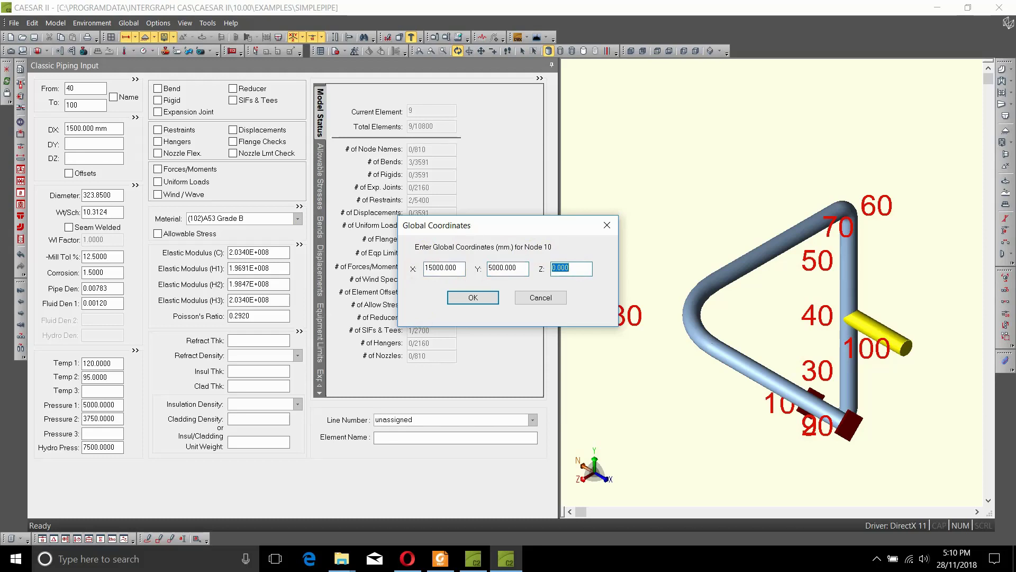
type("2")
type("60")
type("0")
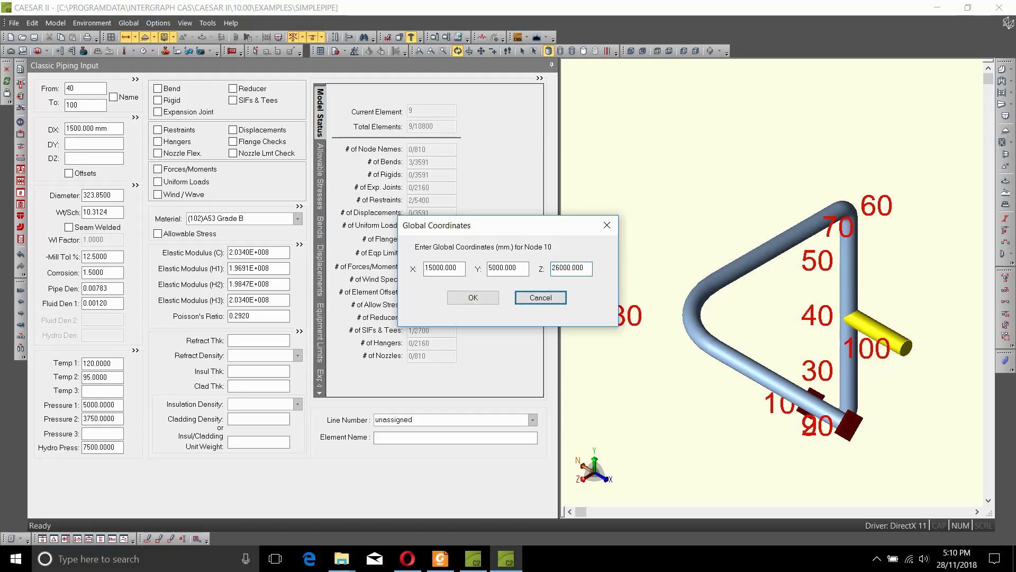
Step: Confirm the Global Coordinates dialog to move node 10 to 15000, 5000, 26000
left_click(464, 300)
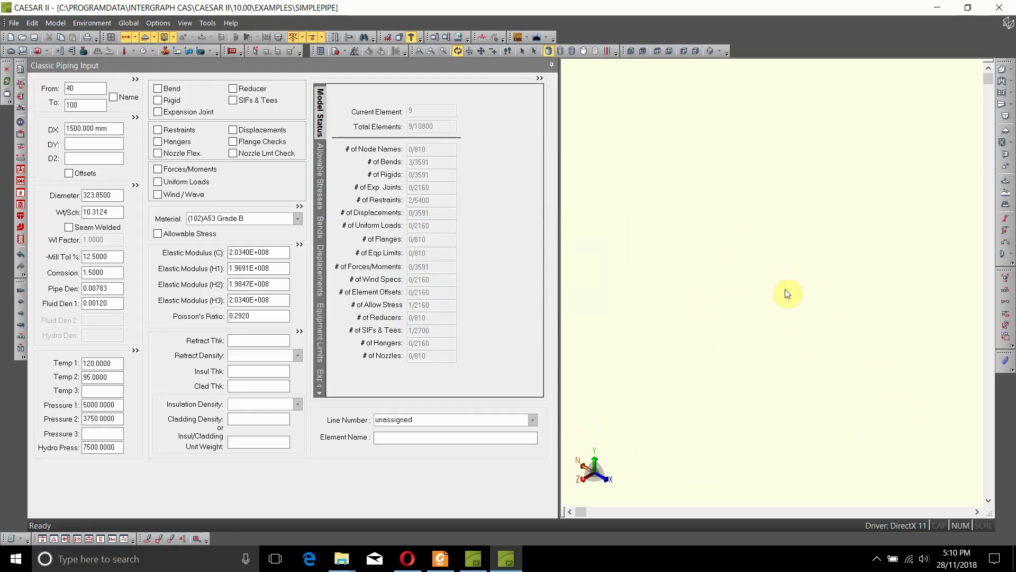
Step: Zoom to extents, then pan the pipe loop right and down toward the view centre
left_click(421, 52)
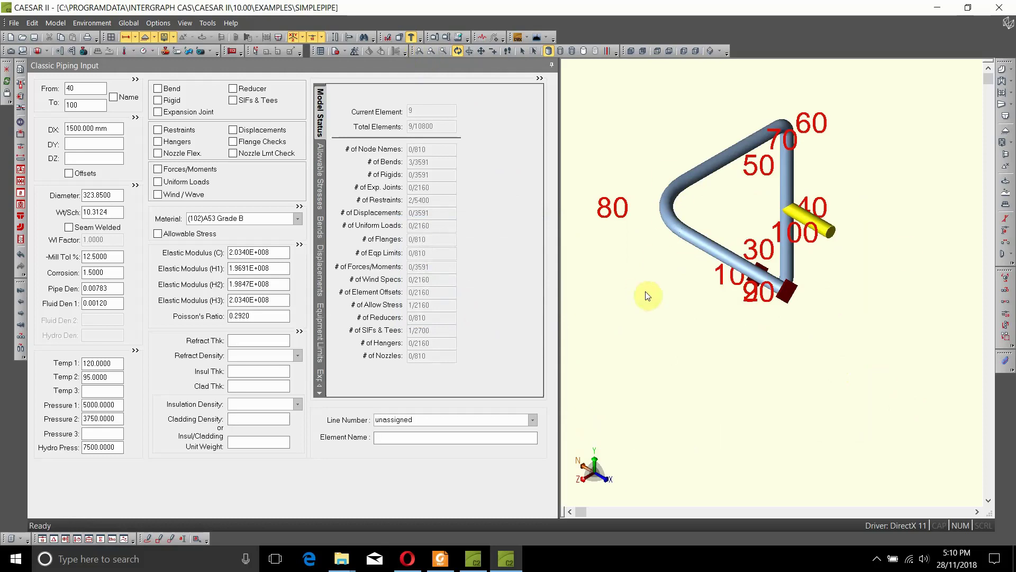
middle_click_drag(651, 302, 696, 370)
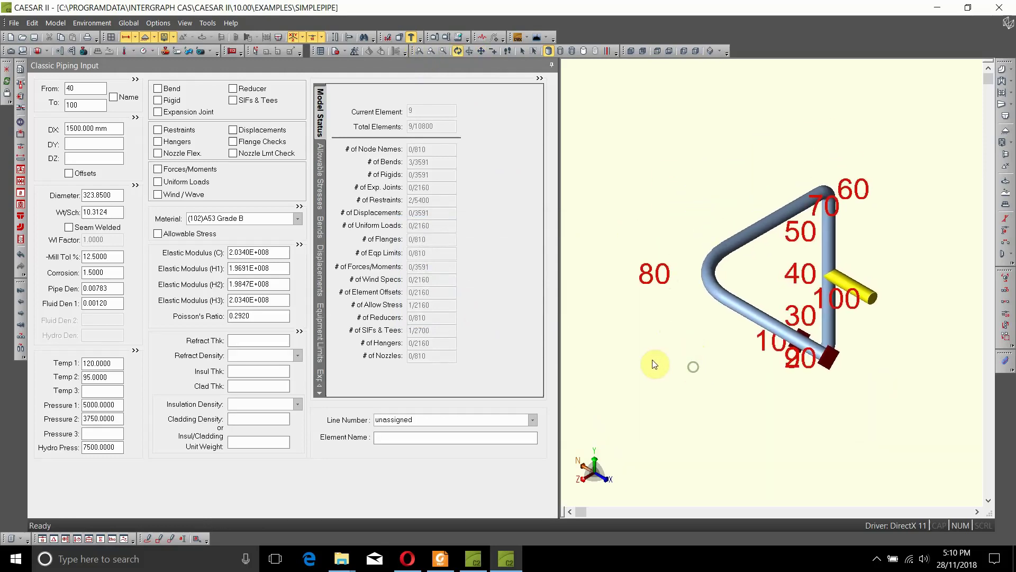